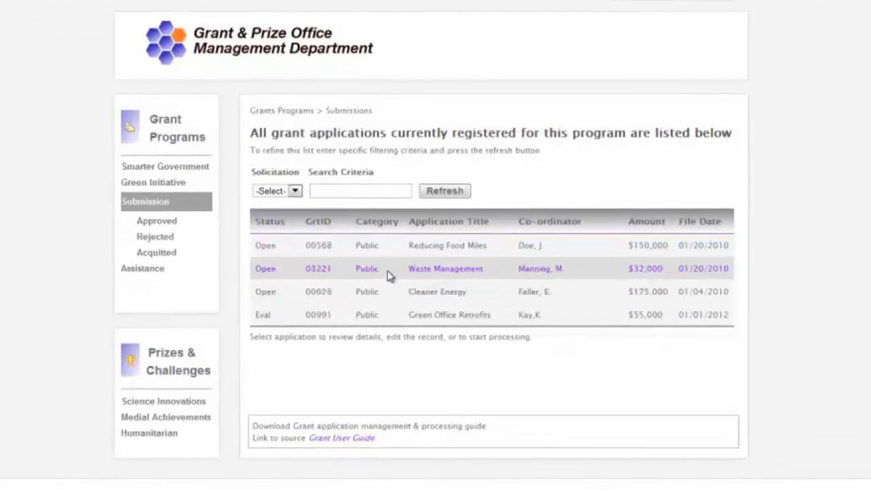
Open the Waste Management form and answer Part A: deadline No, eligibility Yes
left_click(437, 267)
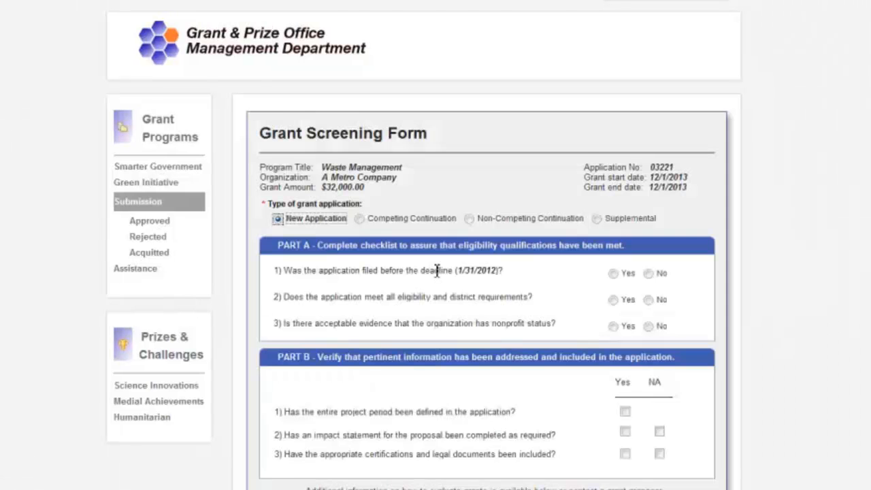
scroll(437, 274, "down", 1)
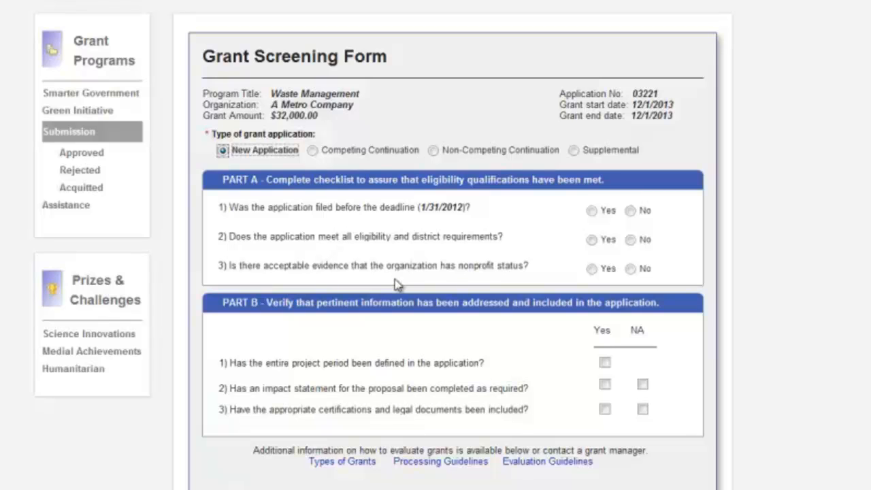
left_click(591, 212)
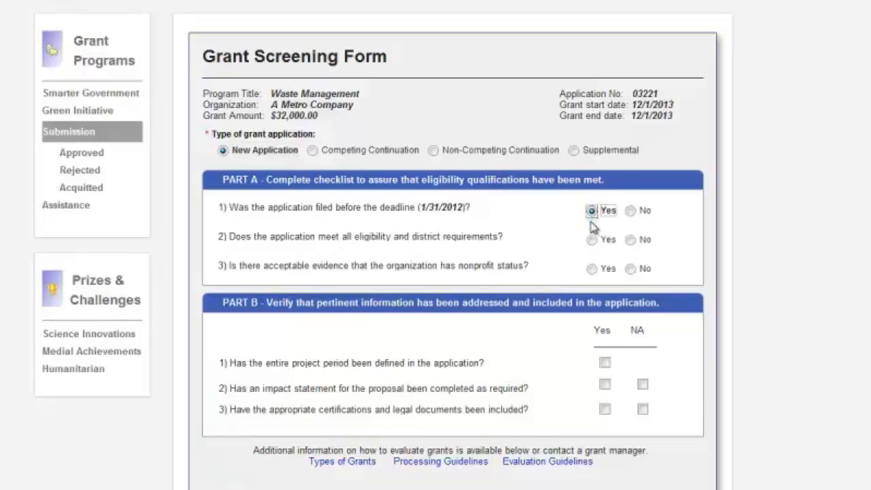
left_click(591, 241)
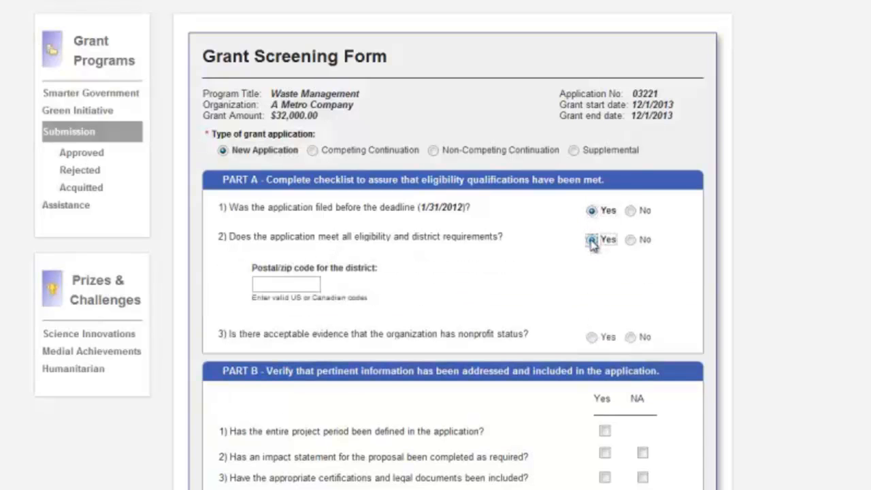
left_click(631, 240)
left_click(591, 239)
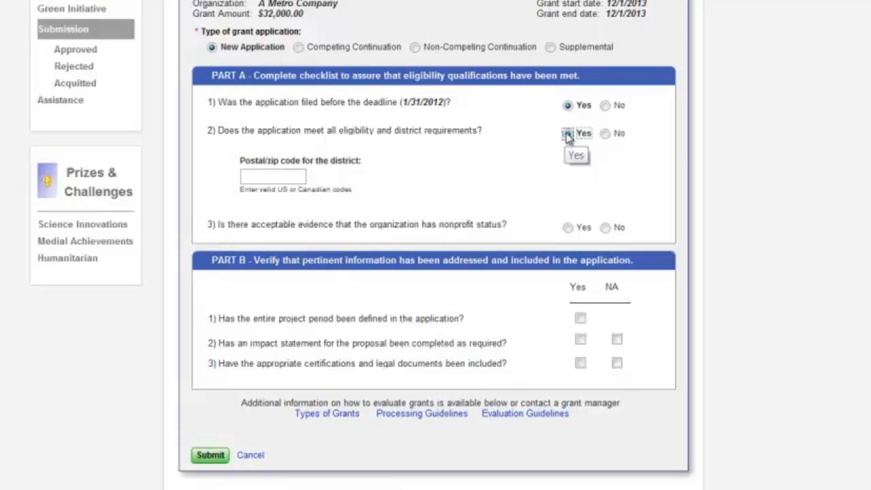
left_click(605, 105)
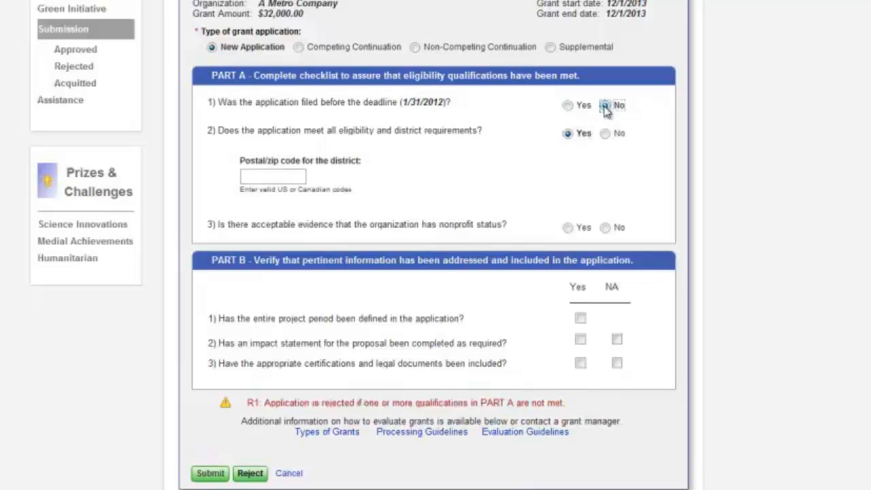
scroll(435, 246, "down", 1)
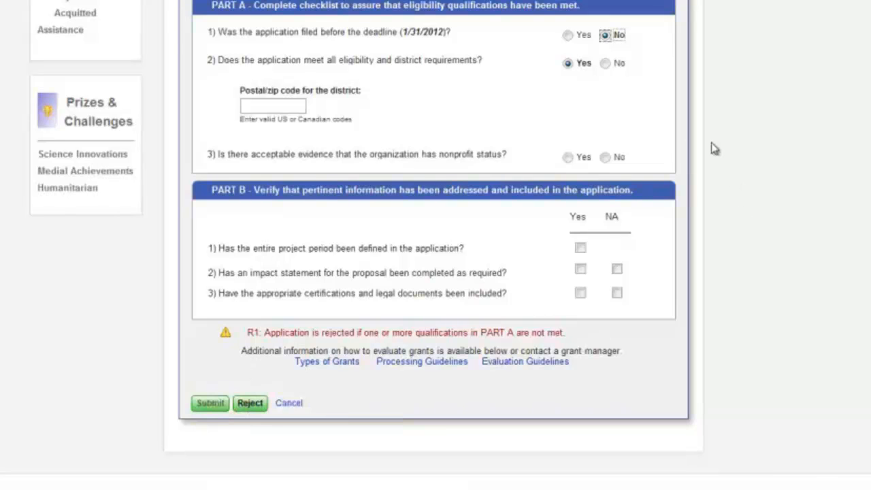
Answer Yes to the deadline question and enter district zip code 12345
left_click(567, 35)
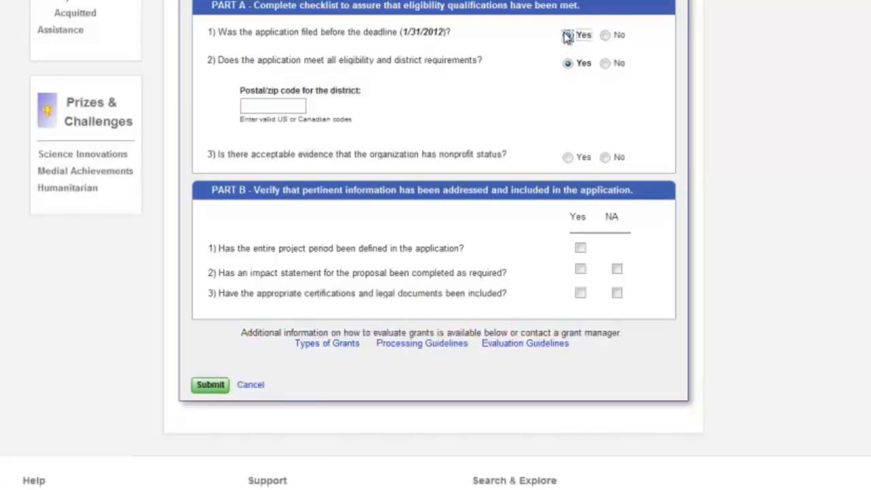
left_click(252, 107)
type("123456789")
key("BackSpace")
key("BackSpace")
key("BackSpace")
key("BackSpace")
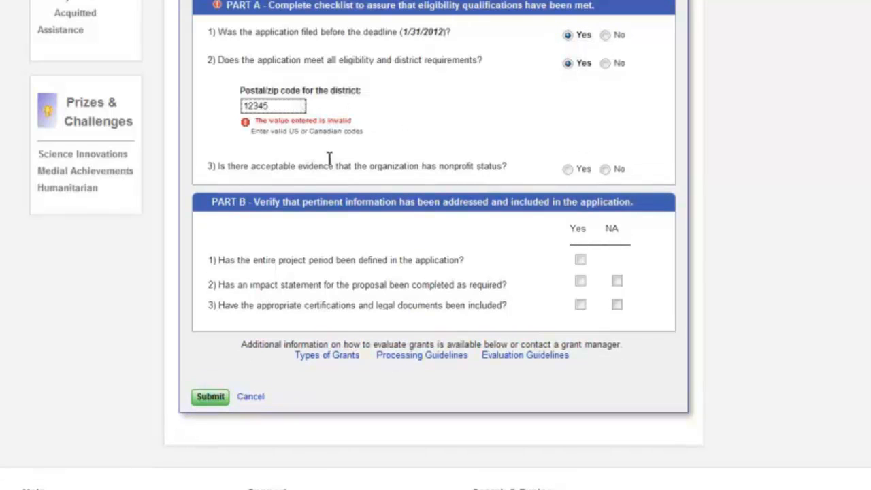
Answer Yes to nonprofit status evidence, and fill in the previous filing location and 5/15/2012 filing date
left_click(567, 157)
left_click(350, 261)
type("Jason")
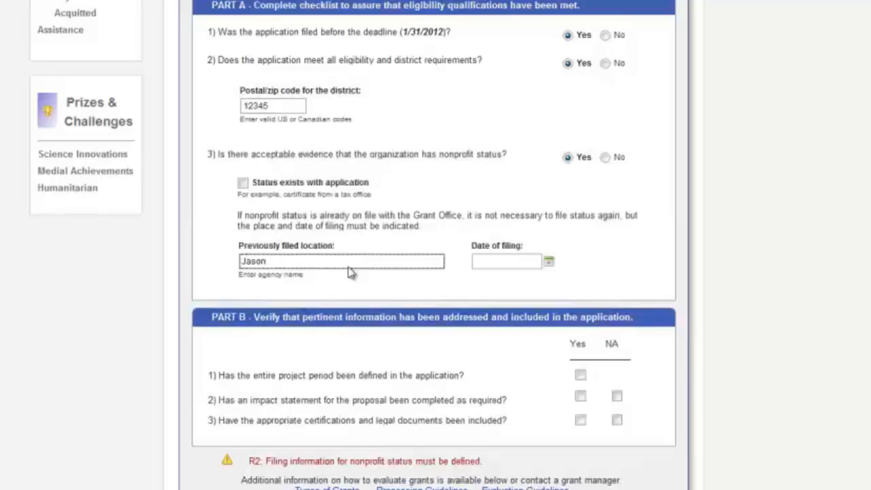
left_click(548, 261)
left_click(529, 345)
Tick Yes for project period, impact statement and certifications in Part B, then submit the form
left_click(579, 375)
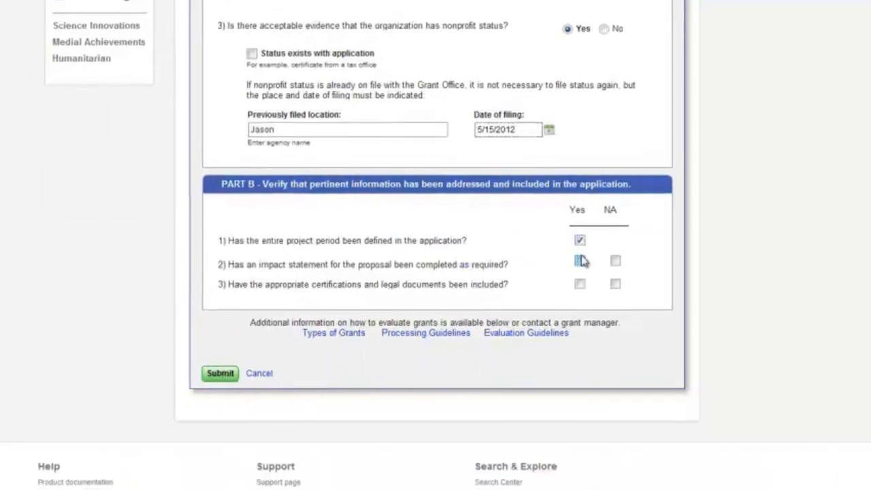
left_click(580, 396)
left_click(580, 420)
left_click(312, 393)
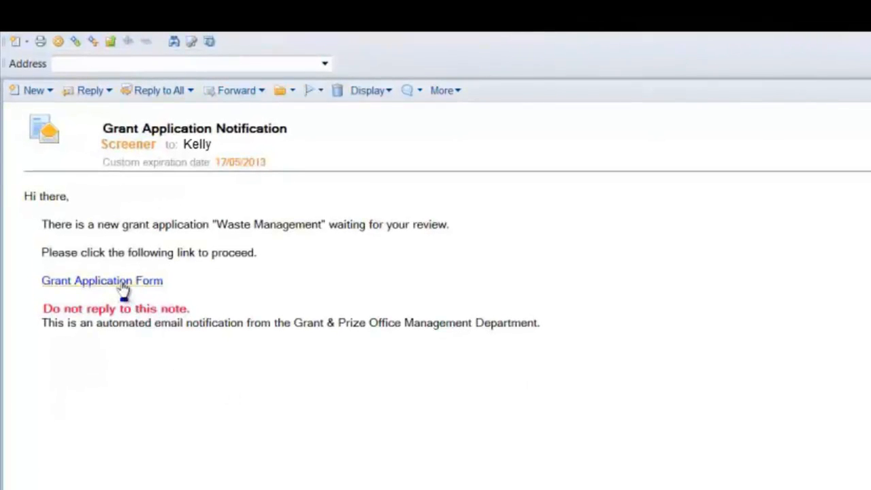
Follow the notification's application form link, sign in with the account password, and open the Peer Review application
left_click(123, 286)
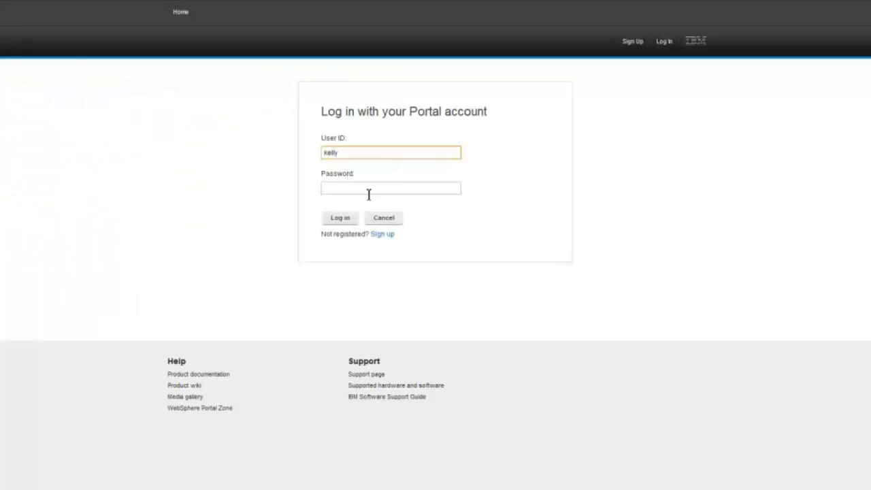
left_click(368, 195)
type("passw0rd")
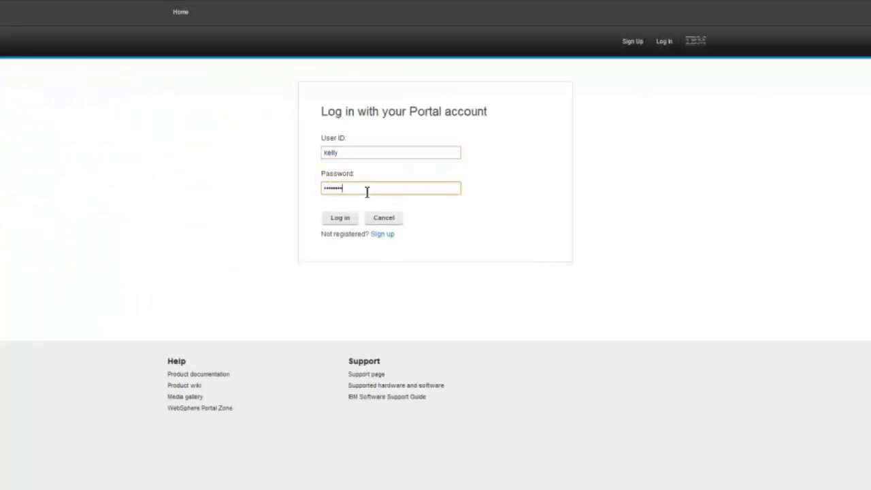
left_click(341, 219)
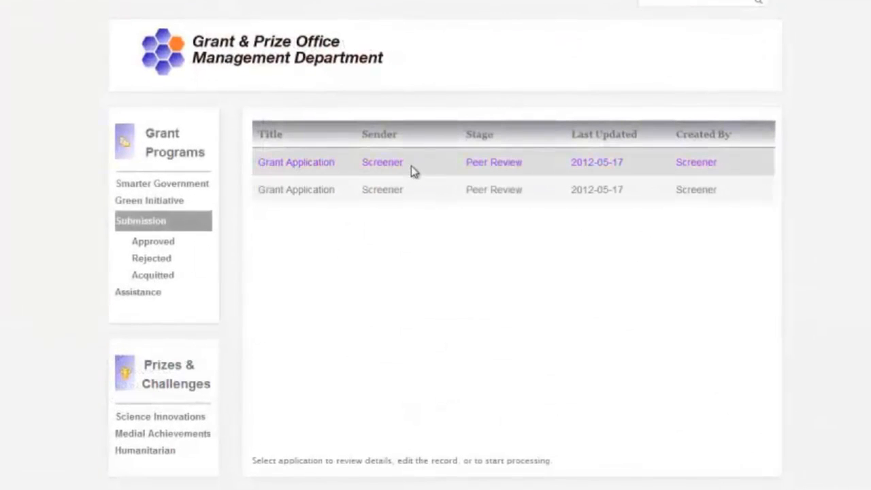
left_click(410, 166)
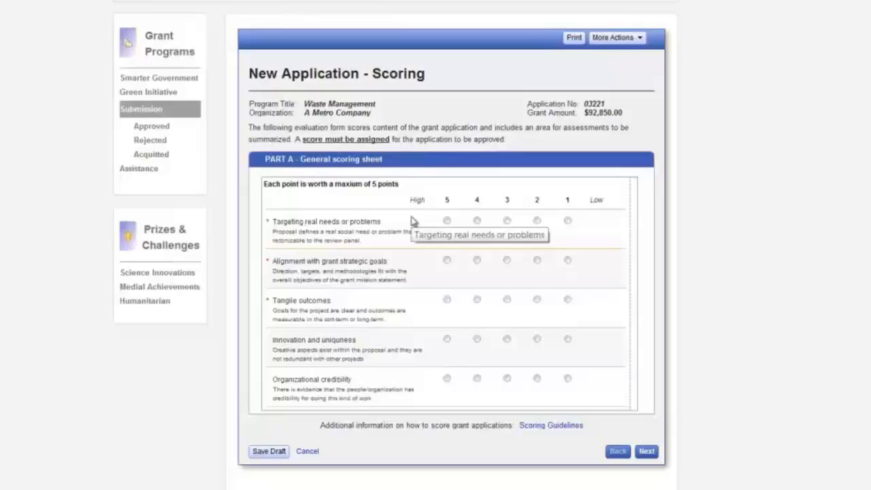
Score real needs, strategic alignment, tangible outcomes, innovation and credibility each 5, then continue
left_click(447, 221)
left_click(446, 260)
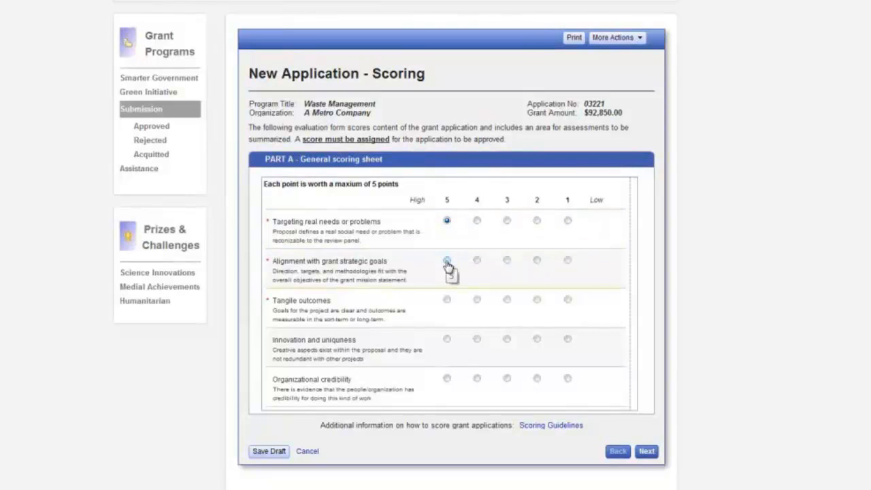
left_click(447, 299)
left_click(446, 338)
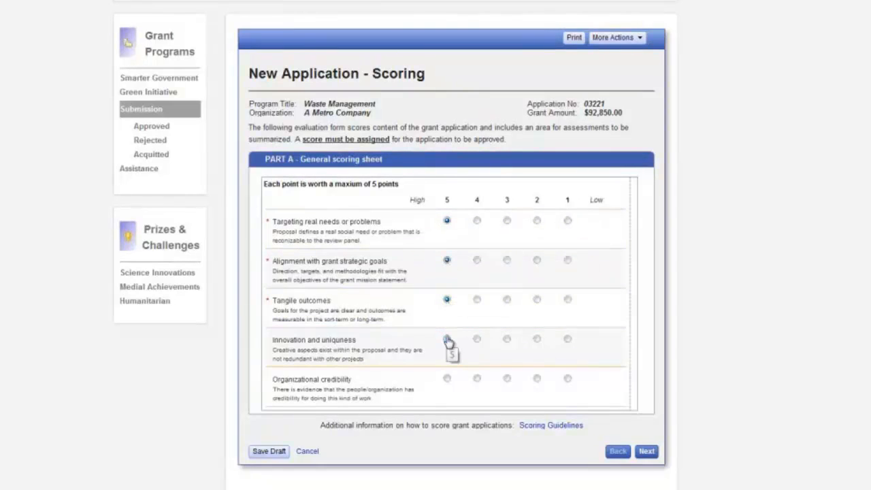
left_click(446, 379)
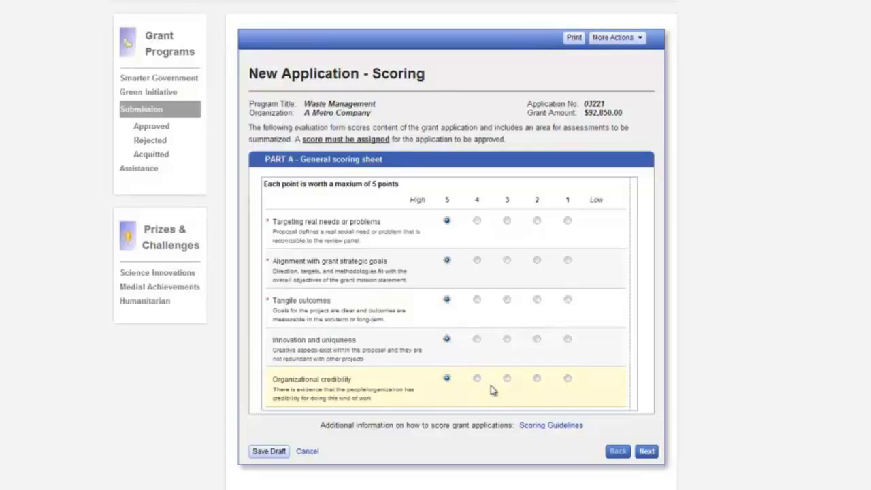
left_click(646, 451)
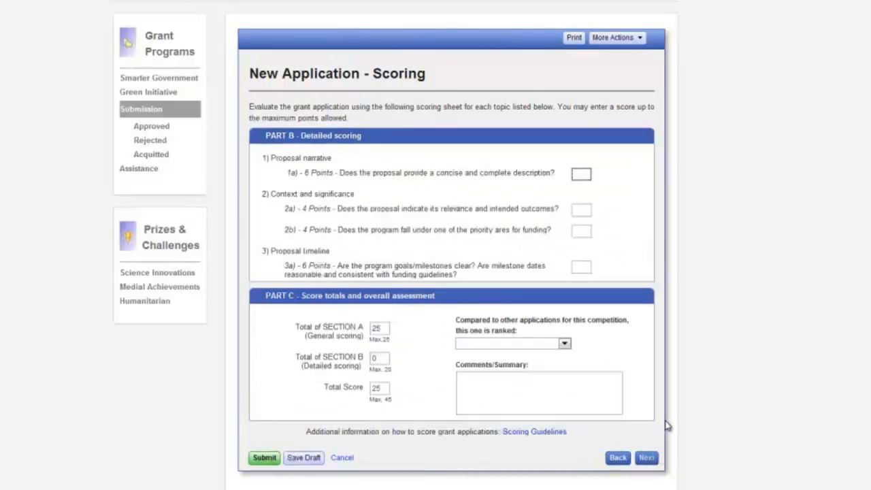
Enter detailed scores 1a 5, 2a 4, 2b 4 (corrected from 6) and 3a 5
scroll(665, 420, "down", 1)
left_click(581, 116)
type("5")
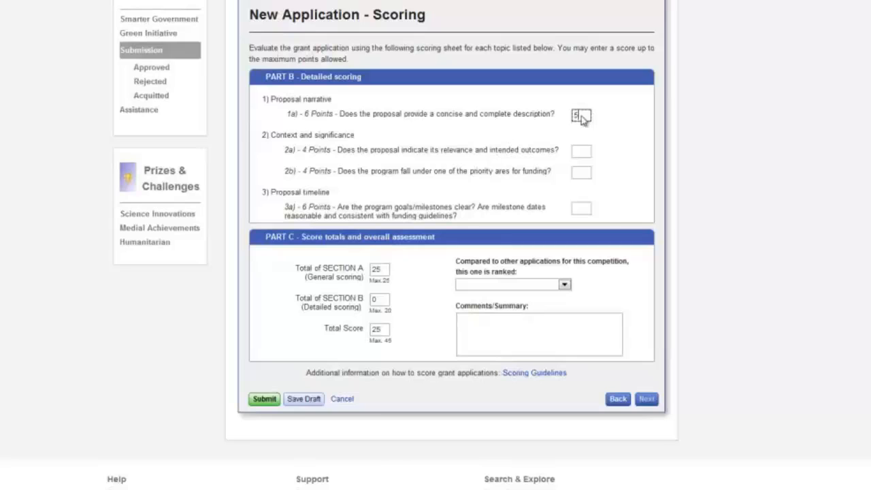
left_click(581, 150)
type("4")
left_click(580, 172)
type("6")
left_click(581, 211)
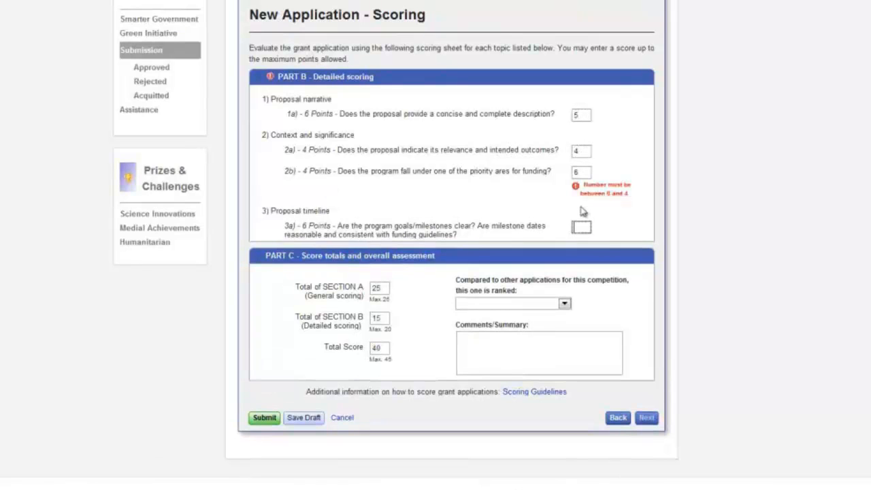
double_click(581, 172)
type("4")
left_click(576, 214)
type("5")
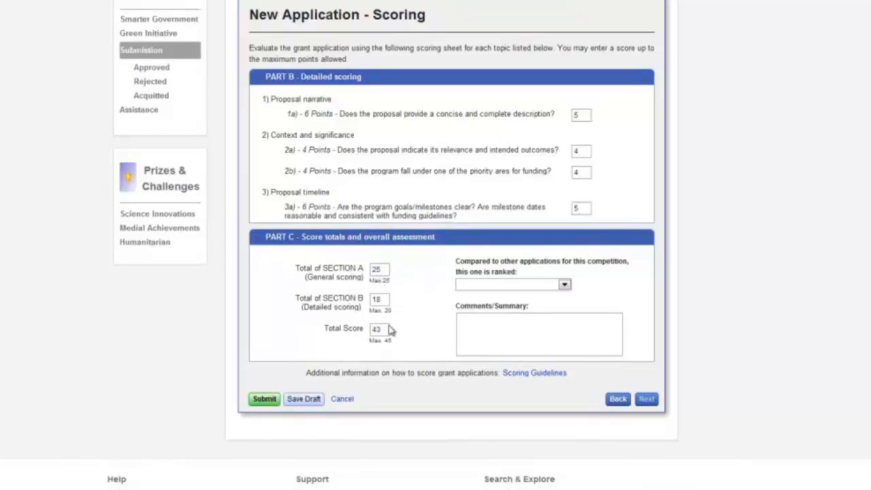
Rank the application 9 of 10 (Highly Recommend), comment 'Very good application', and submit
left_click(565, 286)
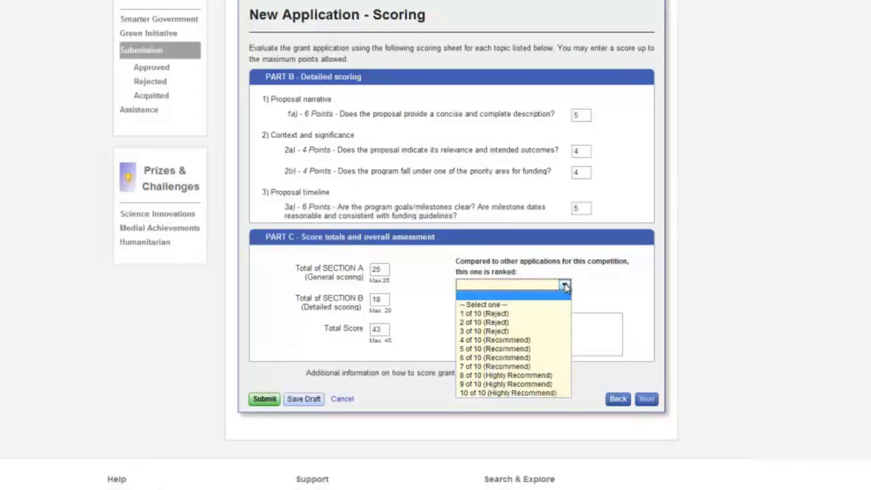
left_click(534, 383)
left_click(517, 334)
type("Very good application")
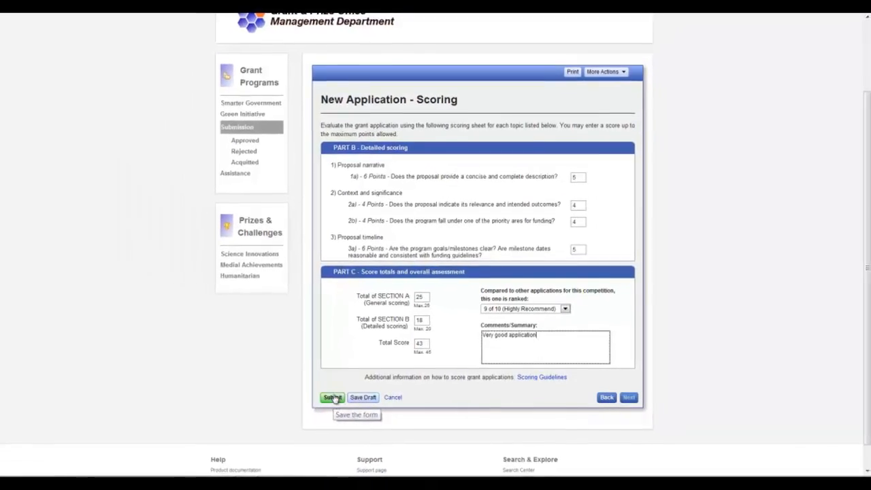
left_click(332, 398)
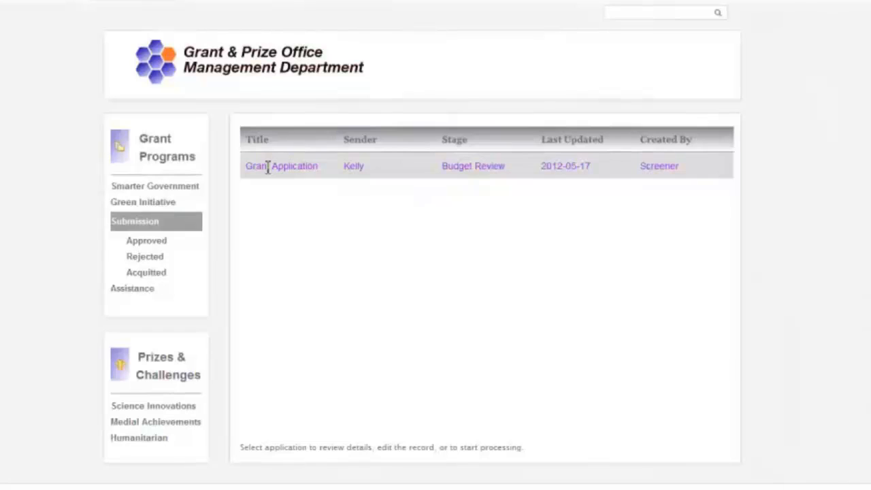
Open the Grant Application now listed at Budget Review
left_click(267, 168)
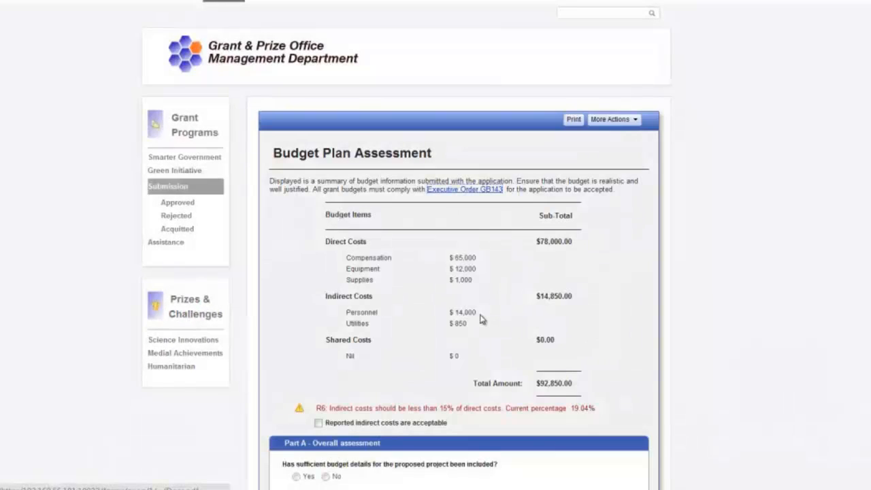
Accept the indirect costs, answer Yes to sufficient budget details, rate overall Good, and submit
scroll(480, 319, "down", 3)
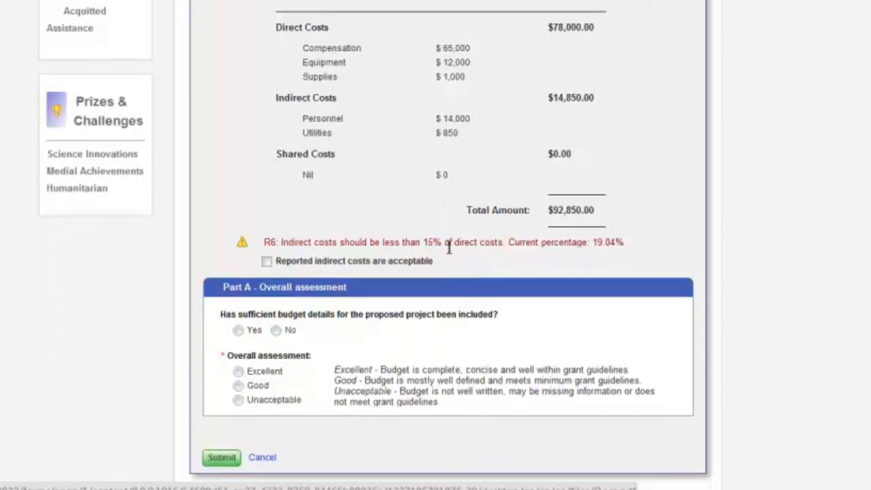
left_click(267, 262)
left_click(238, 289)
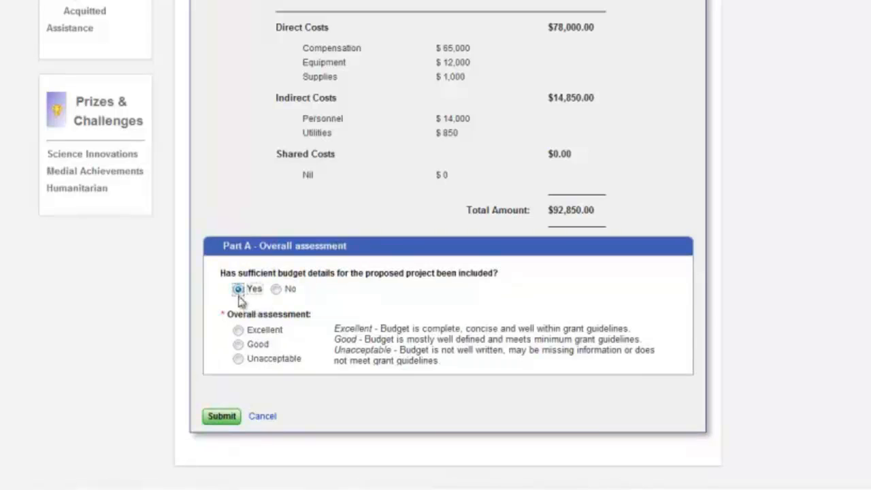
left_click(238, 344)
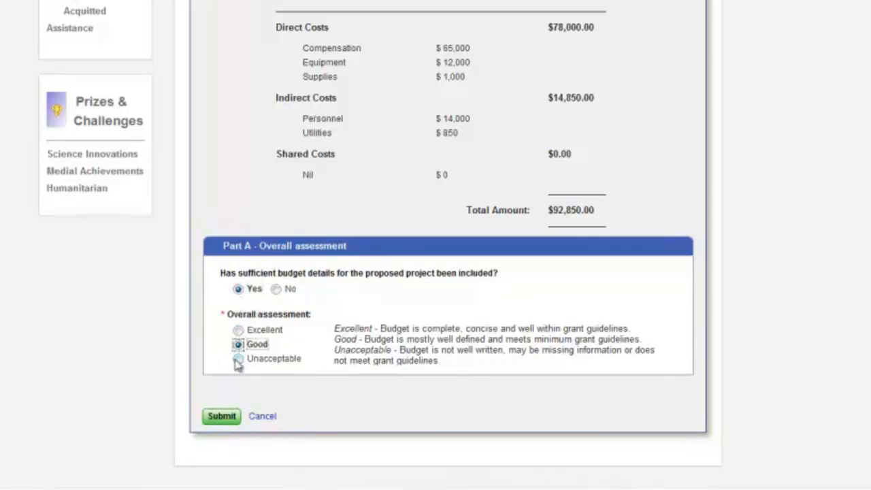
left_click(221, 416)
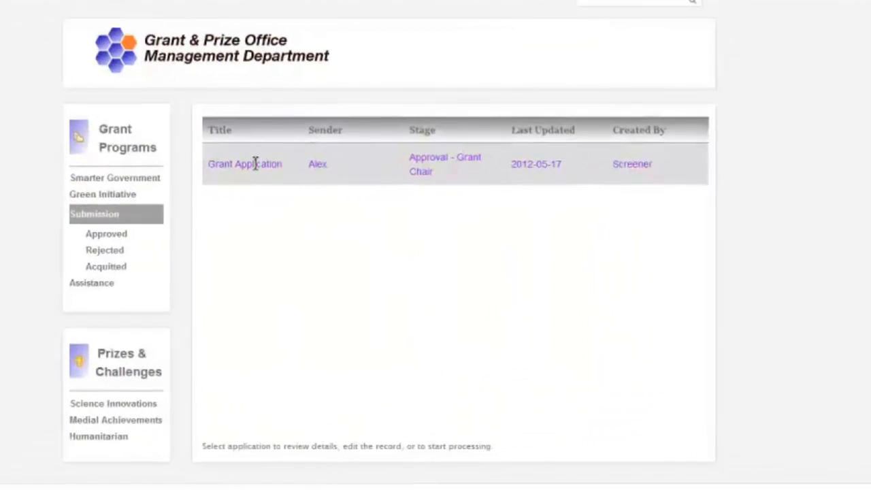
Open the Grant Application, review its evaluation scores and assessments, and approve it as Grant Chairperson
left_click(255, 164)
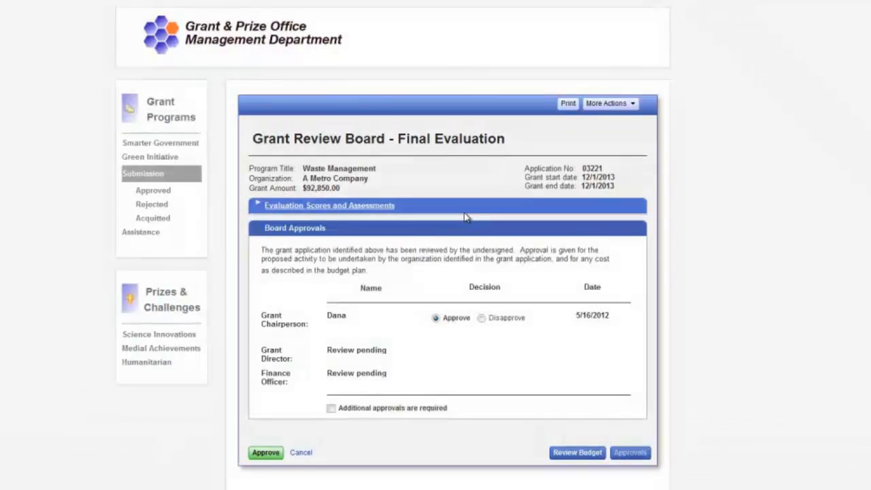
scroll(466, 217, "down", 1)
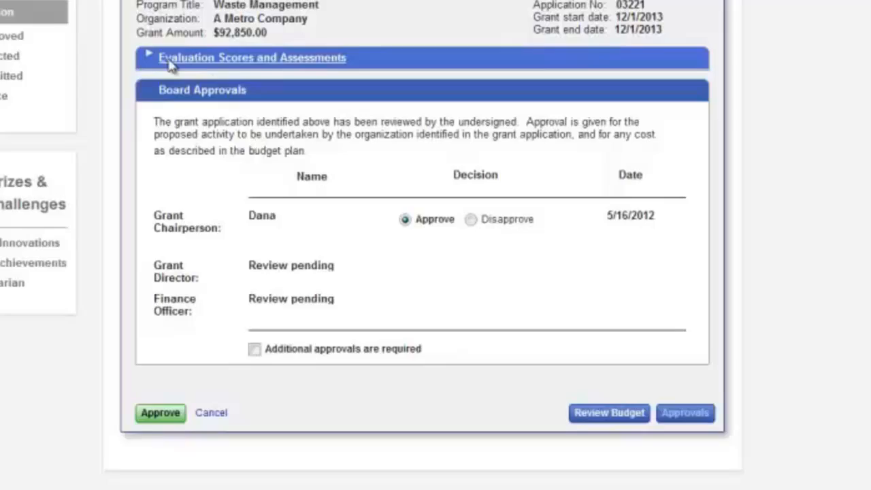
left_click(173, 40)
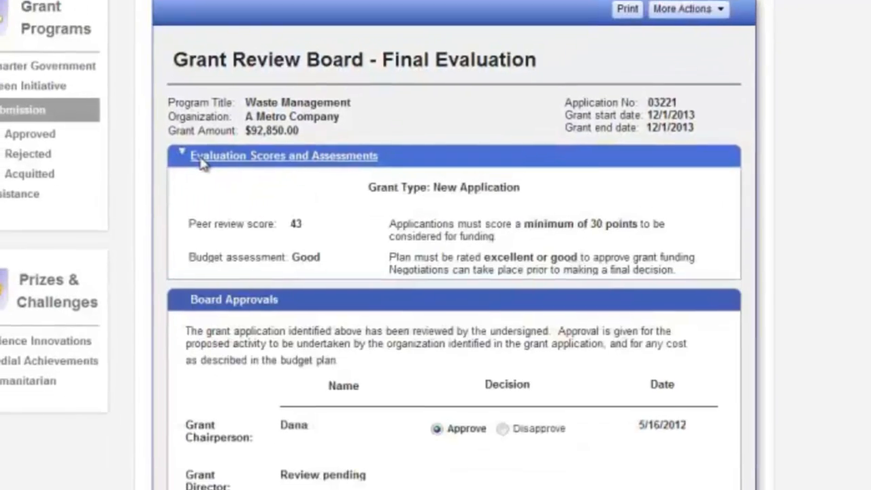
scroll(221, 189, "down", 2)
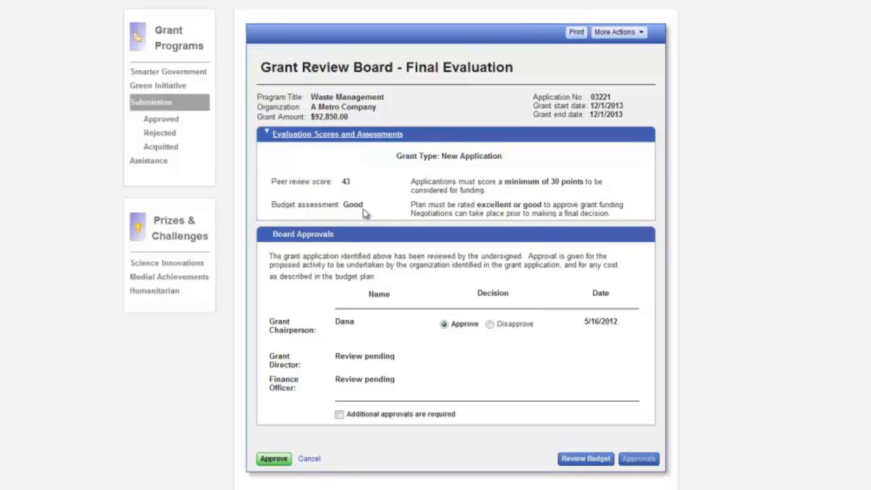
left_click(274, 458)
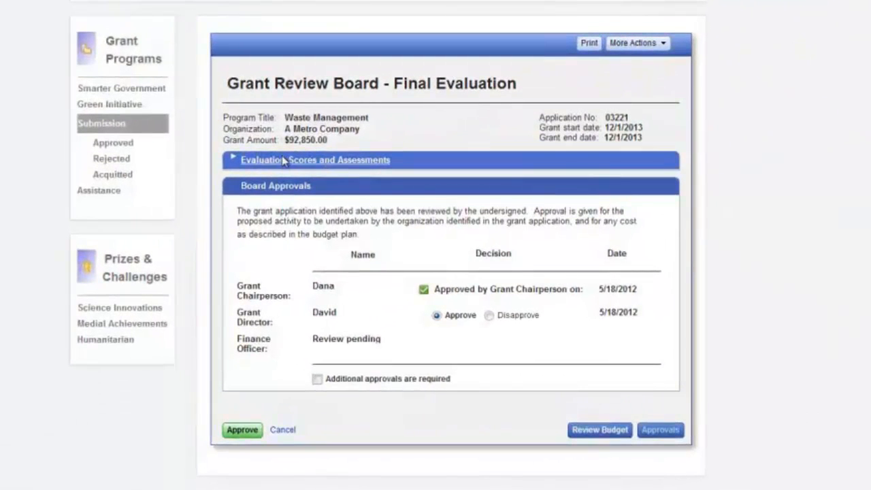
Require an additional approver, entering their name and e-mail with notification on, then approve as Director
left_click(284, 161)
scroll(292, 187, "down", 2)
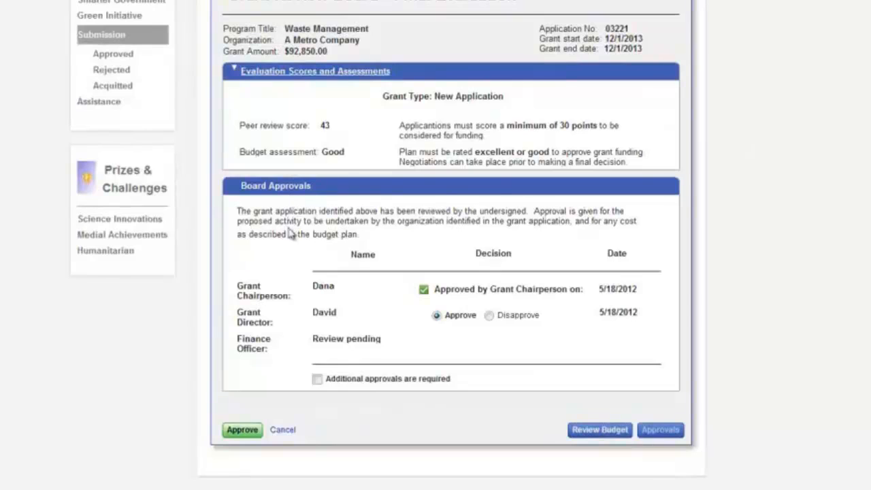
left_click(318, 380)
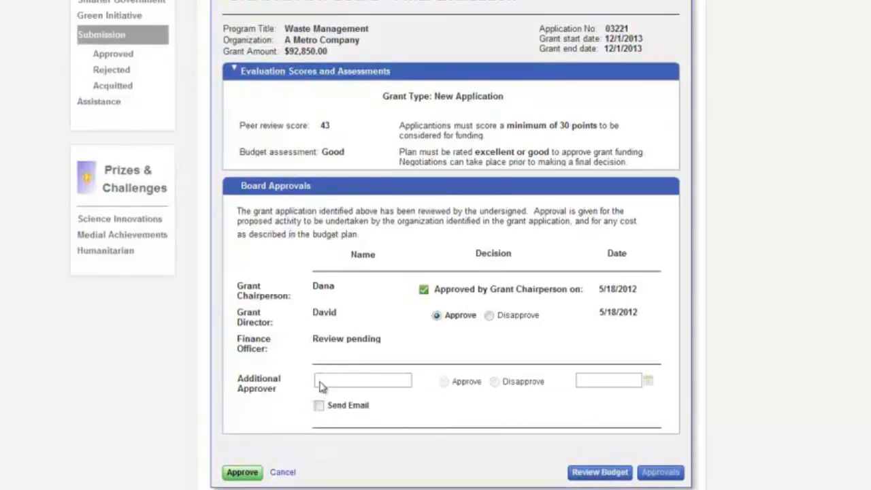
left_click(342, 383)
type("frank")
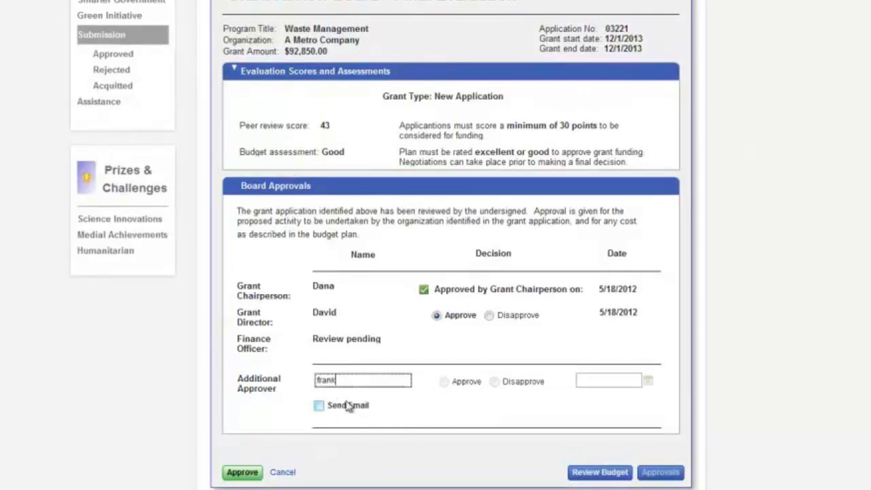
left_click(319, 405)
left_click(480, 408)
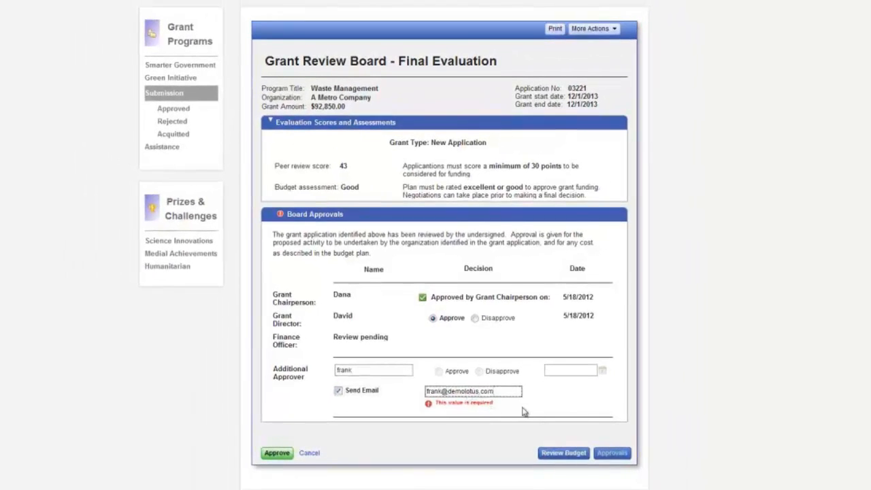
left_click(543, 429)
left_click(276, 443)
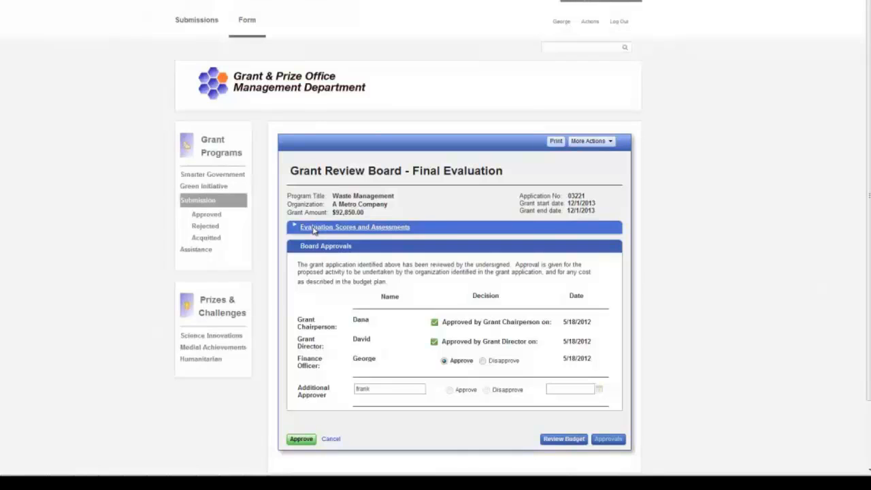
Review the budget plan, return to the approvals page, and approve as Finance Officer
left_click(313, 230)
scroll(319, 235, "down", 2)
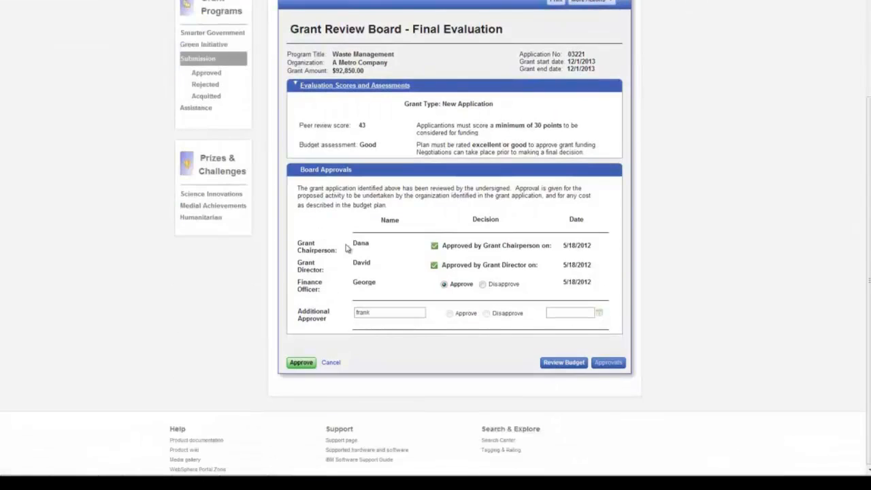
left_click(562, 364)
scroll(562, 362, "down", 3)
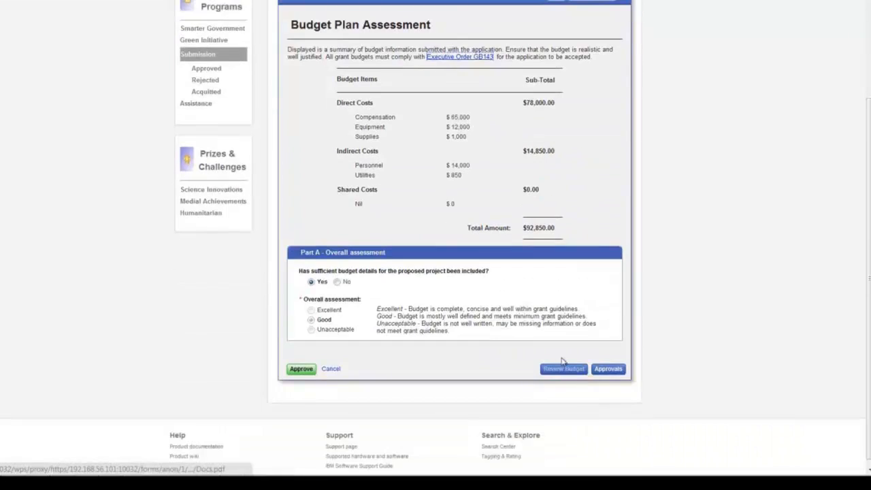
left_click(607, 369)
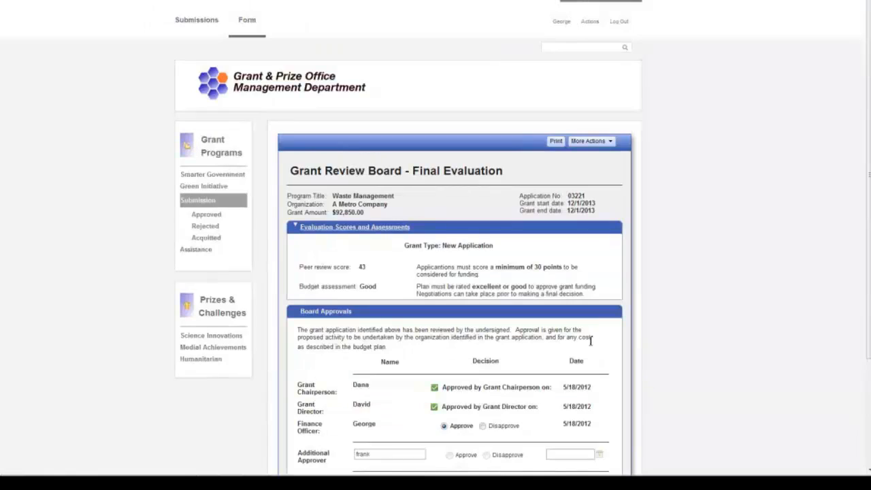
scroll(590, 344, "down", 3)
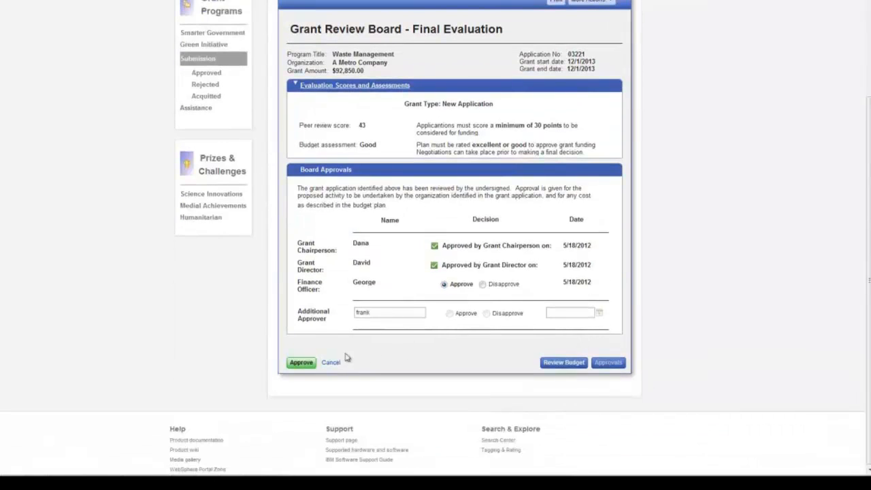
left_click(301, 364)
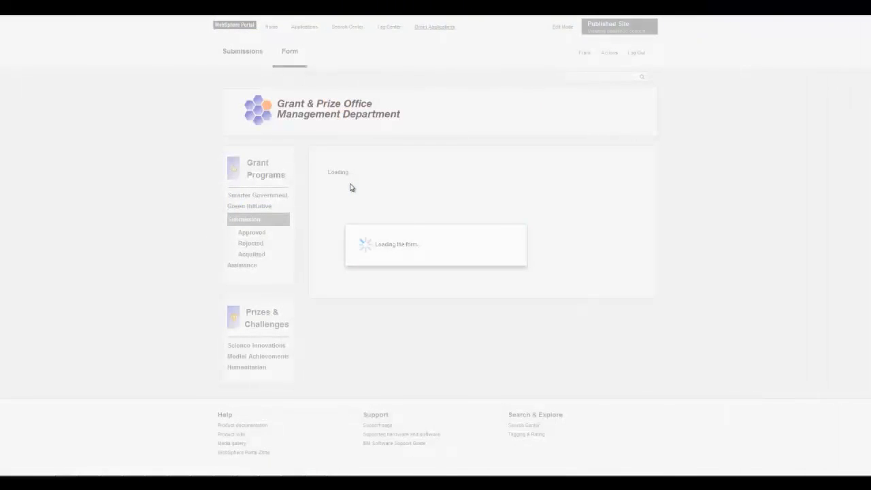
Enter the additional approver's Approve dated 5/16/2012, submit it, and reopen the completed Grant Application
left_click(344, 245)
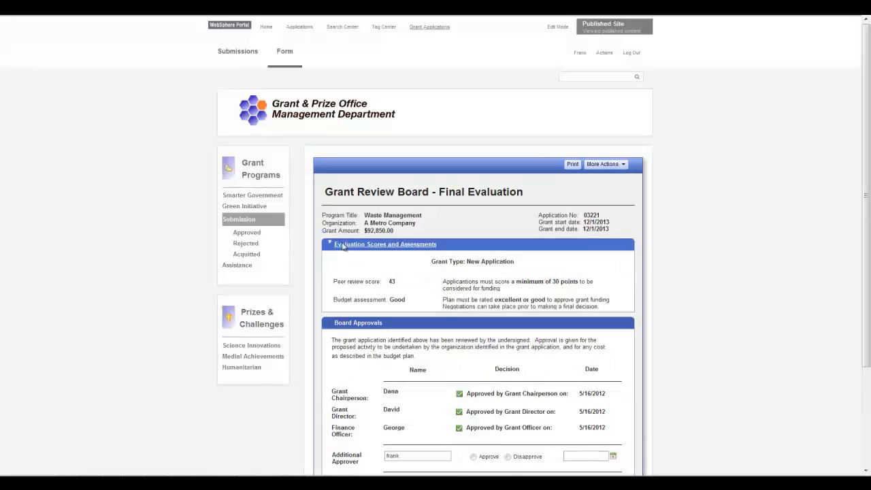
scroll(442, 297, "down", 2)
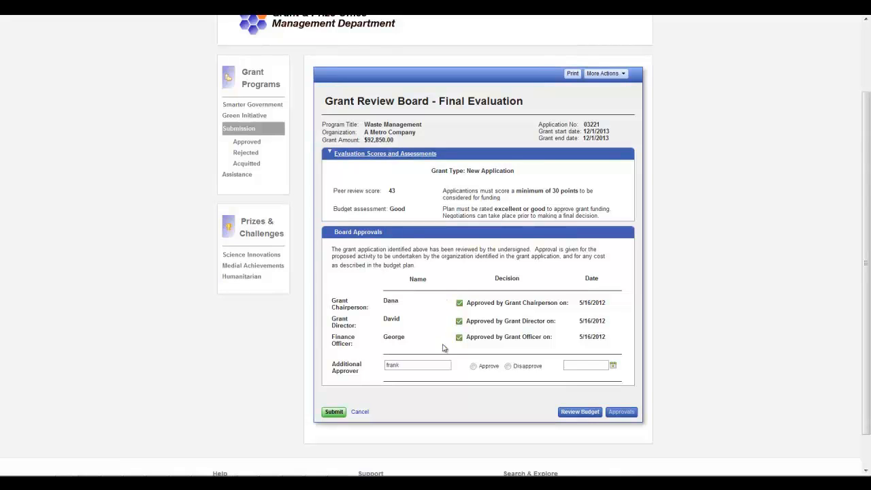
left_click(473, 367)
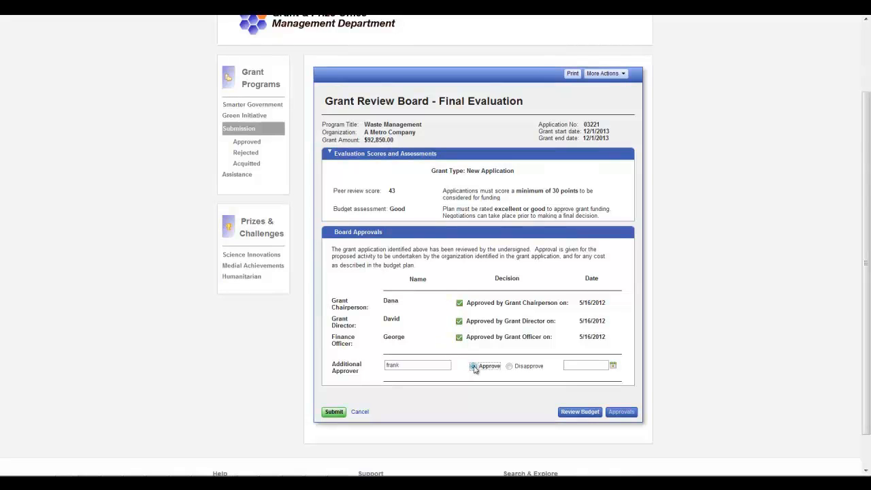
left_click(612, 365)
left_click(614, 304)
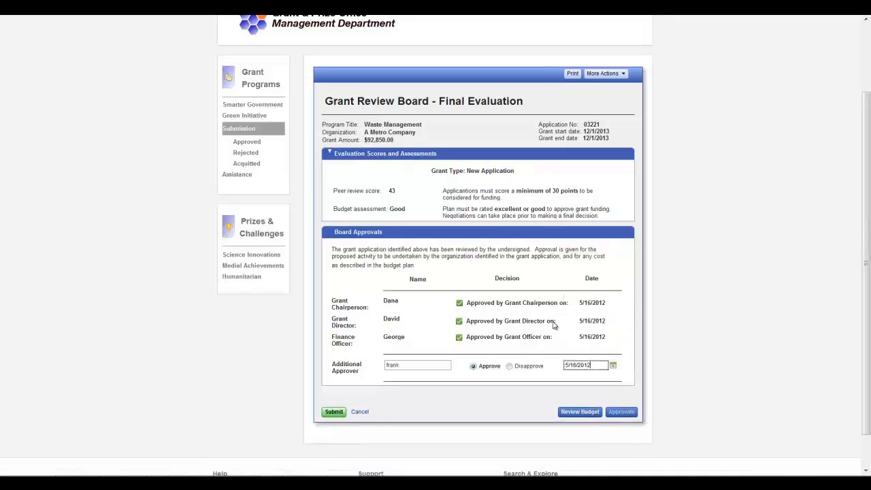
left_click(333, 412)
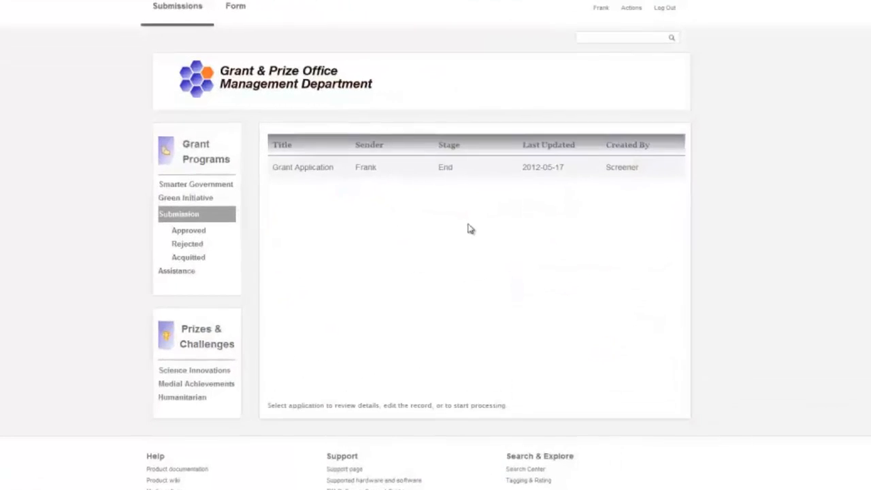
left_click(478, 167)
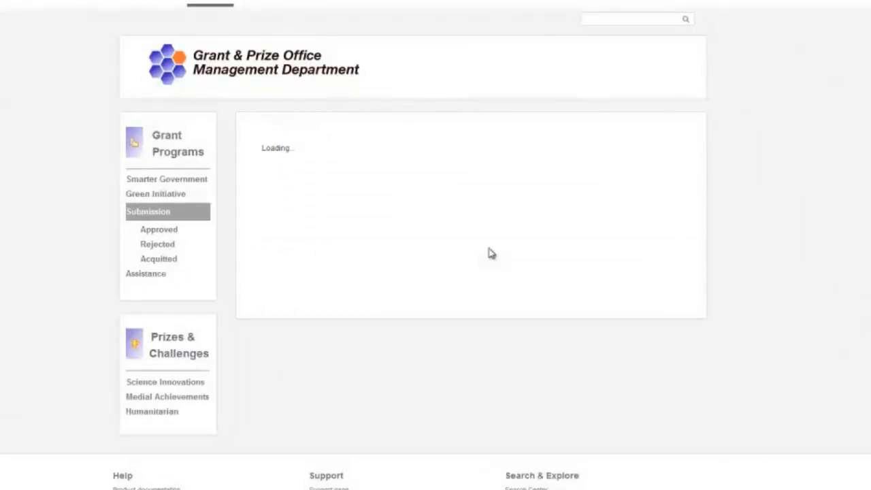